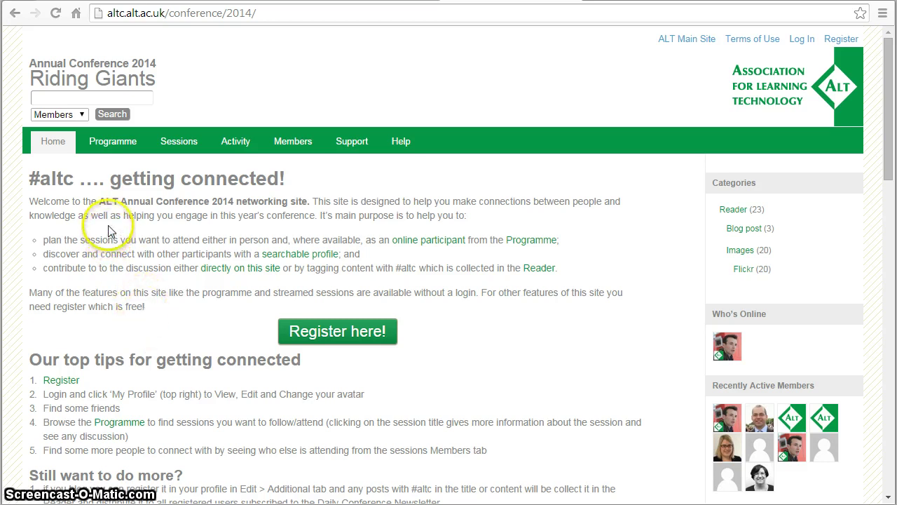
- Open the conference programme and look through the filters and the sessions listed for Mon. 1st Sep
{"action": "left_click", "coordinate": [112, 143]}
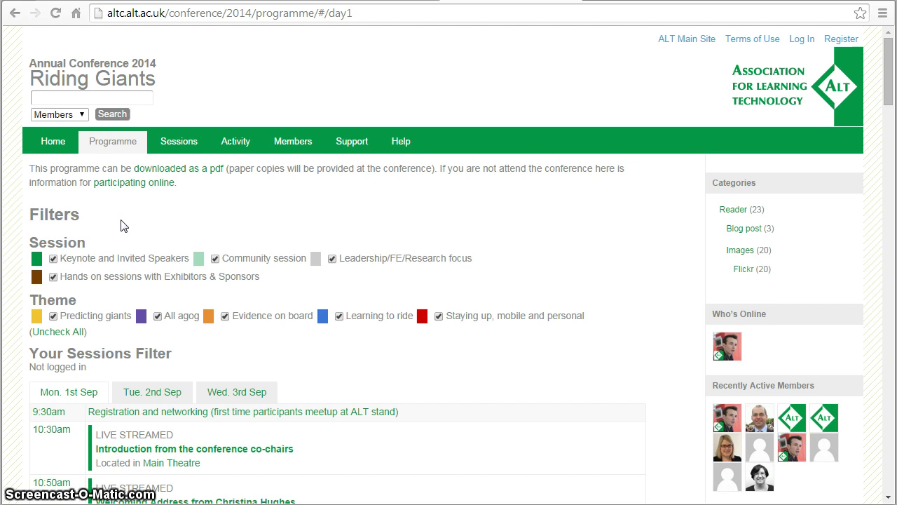
{"action": "left_click", "coordinate": [120, 225]}
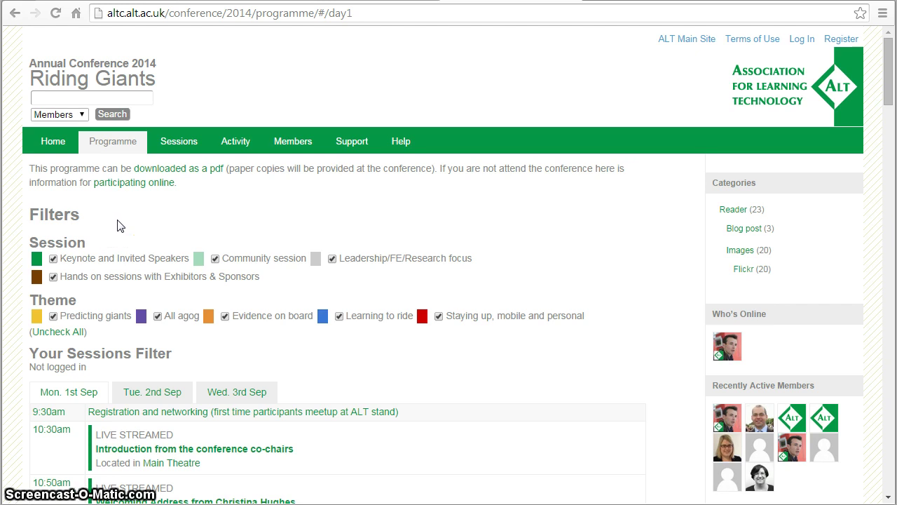
{"action": "scroll", "coordinate": [119, 225], "scroll_direction": "down", "scroll_amount": 1}
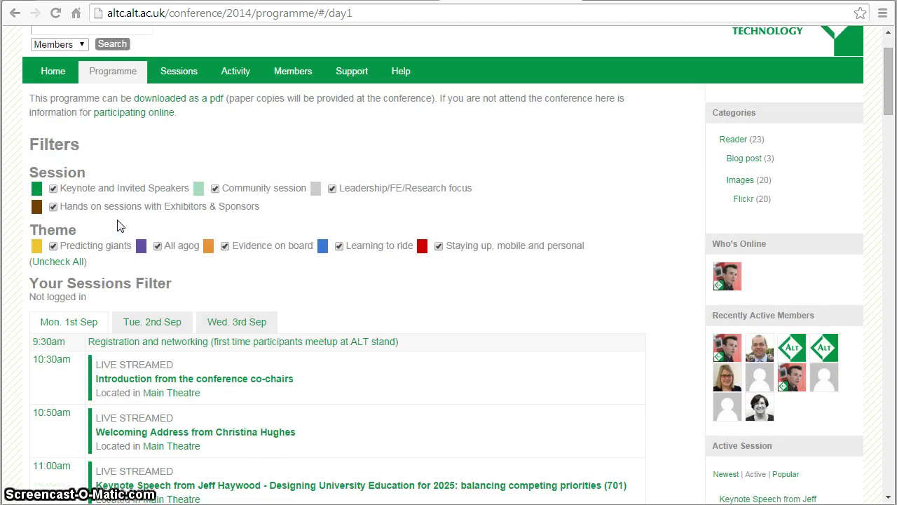
{"action": "scroll", "coordinate": [119, 231], "scroll_direction": "down", "scroll_amount": 11}
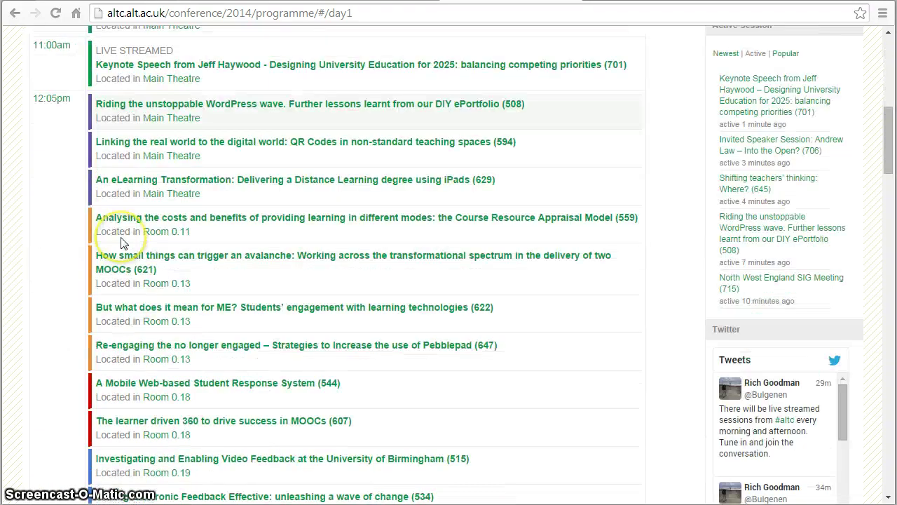
{"action": "scroll", "coordinate": [120, 242], "scroll_direction": "up", "scroll_amount": 12}
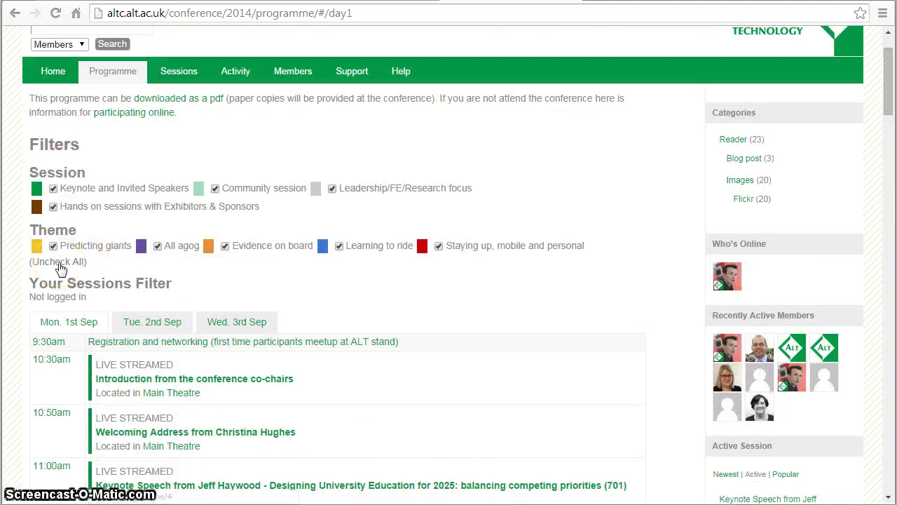
- Clear all programme filters and show only the Keynote and Invited Speakers sessions
{"action": "left_click", "coordinate": [59, 264]}
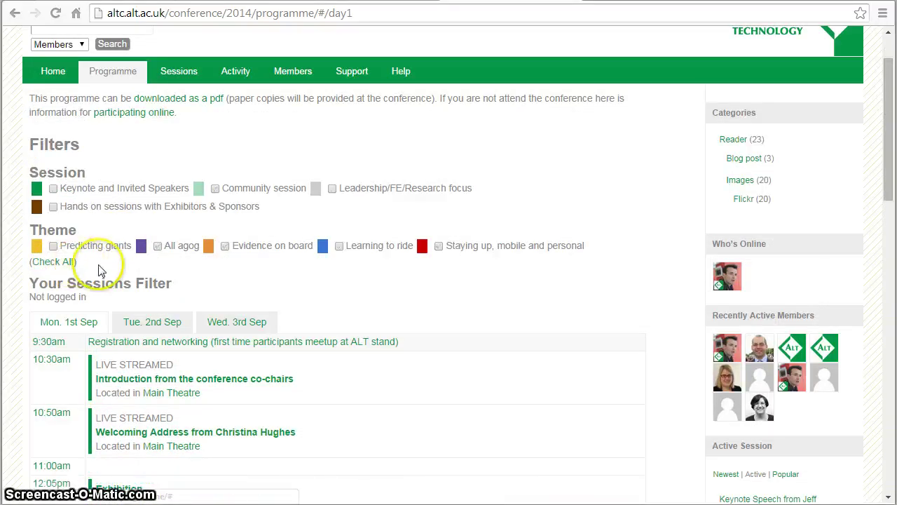
{"action": "left_click", "coordinate": [54, 187]}
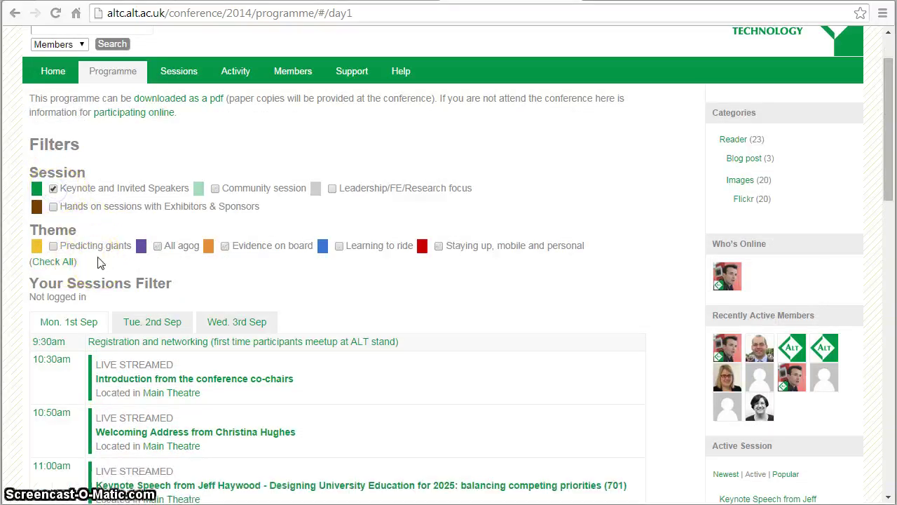
{"action": "scroll", "coordinate": [98, 260], "scroll_direction": "down", "scroll_amount": 1}
{"action": "scroll", "coordinate": [99, 261], "scroll_direction": "down", "scroll_amount": 2}
{"action": "scroll", "coordinate": [99, 258], "scroll_direction": "up", "scroll_amount": 2}
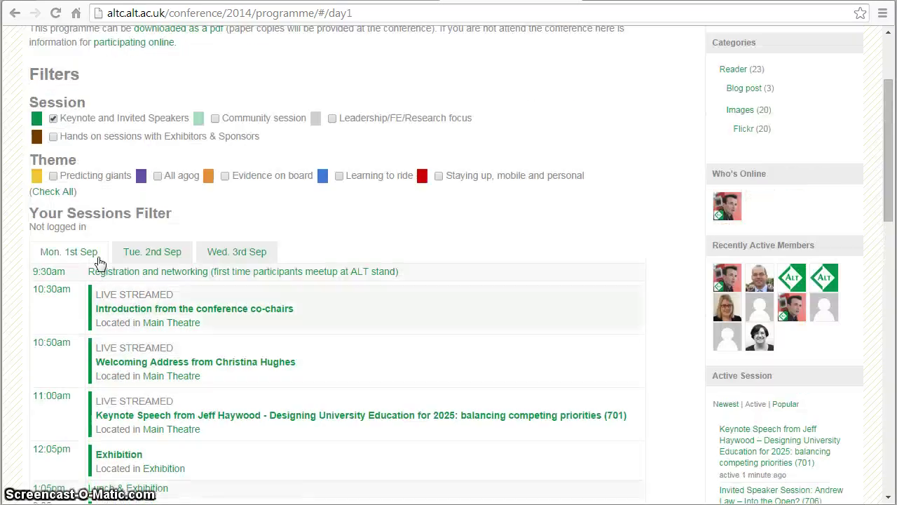
- Open the 11:00am keynote session "Designing University Education for 2025" (701) and review its description, video and discussion area
{"action": "left_click", "coordinate": [210, 419]}
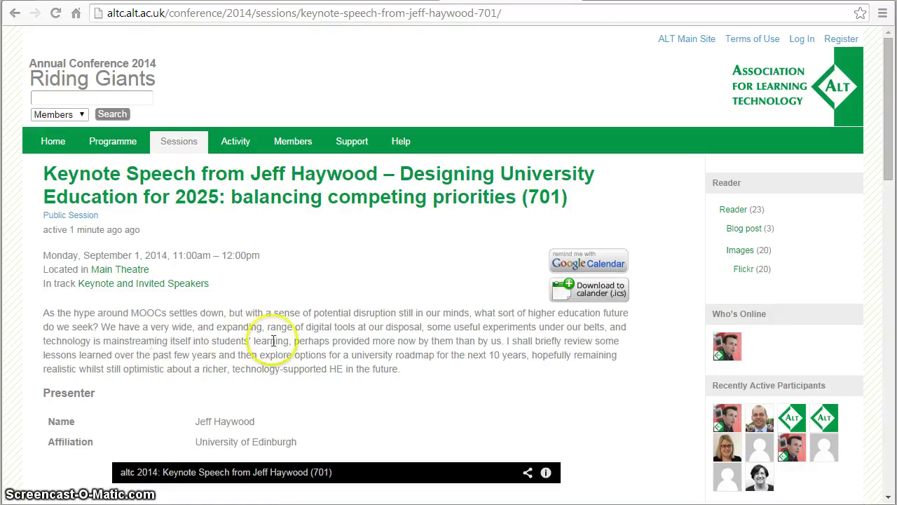
{"action": "left_click", "coordinate": [591, 295]}
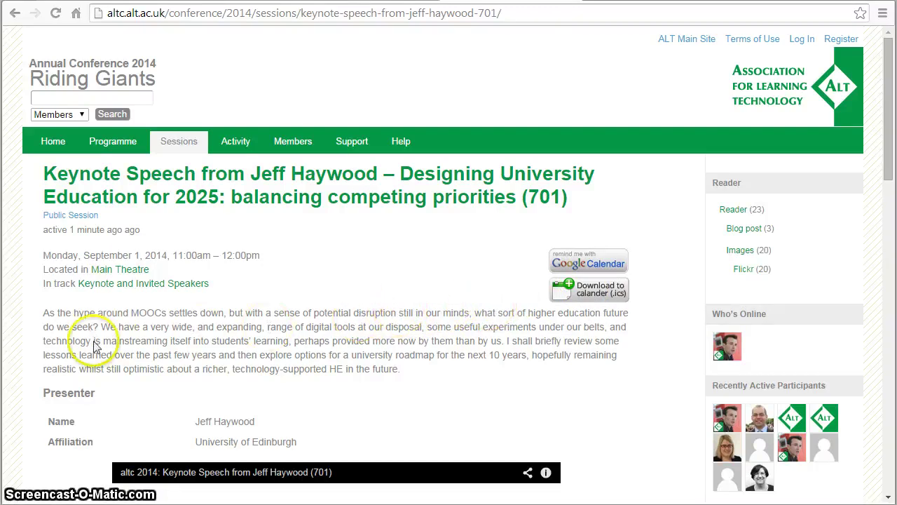
{"action": "scroll", "coordinate": [91, 342], "scroll_direction": "down", "scroll_amount": 4}
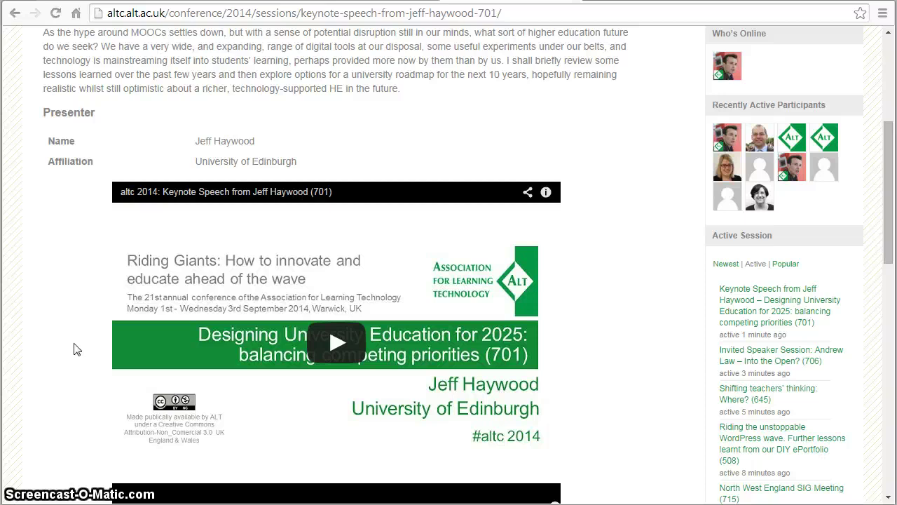
{"action": "scroll", "coordinate": [77, 349], "scroll_direction": "down", "scroll_amount": 2}
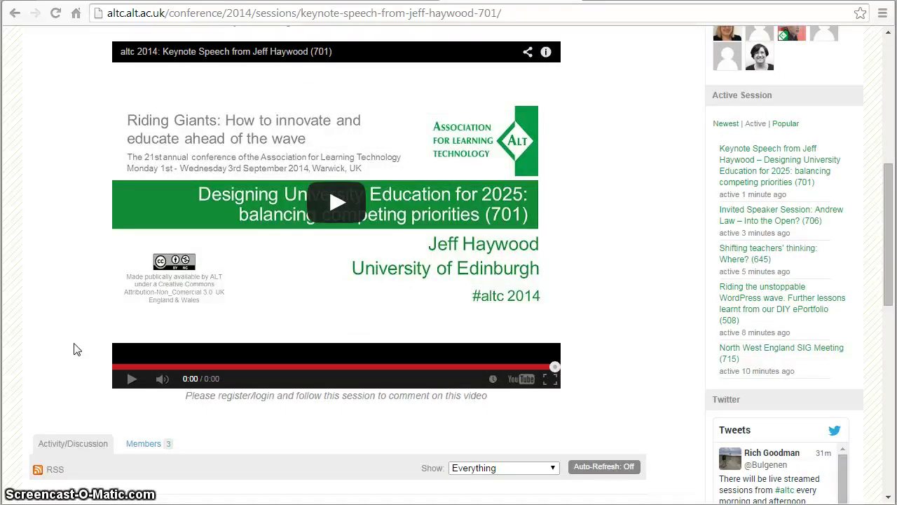
{"action": "scroll", "coordinate": [77, 349], "scroll_direction": "down", "scroll_amount": 2}
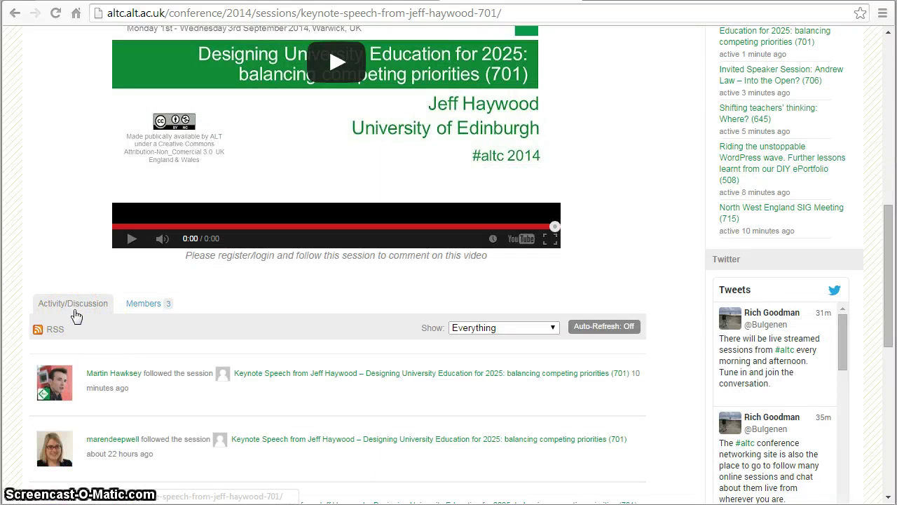
{"action": "left_click", "coordinate": [131, 309]}
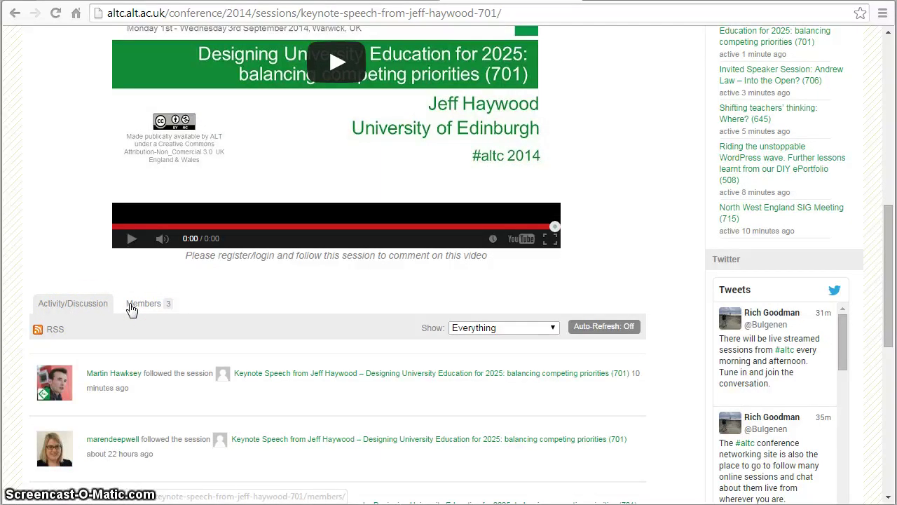
{"action": "left_click", "coordinate": [220, 316]}
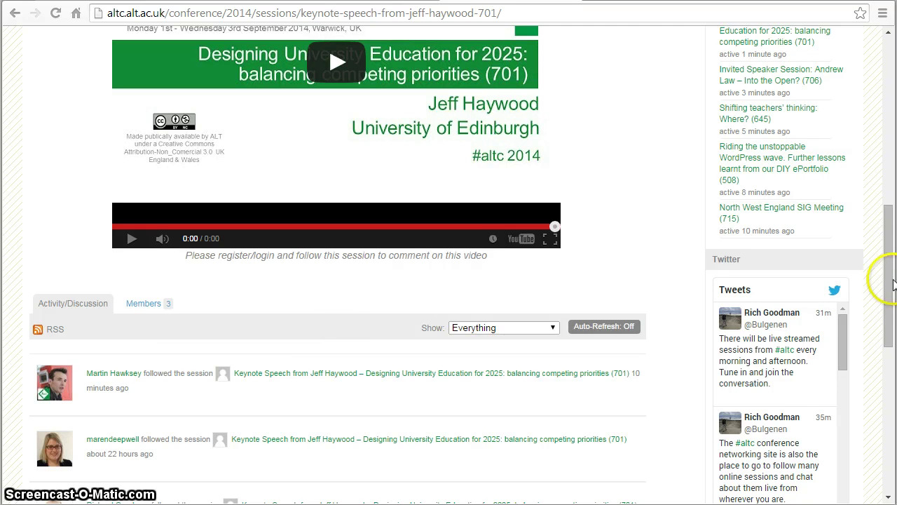
- Log in to the conference site from the session page with the account username and password
{"action": "left_click_drag", "start_coordinate": [889, 281], "coordinate": [877, 419]}
{"action": "left_click", "coordinate": [730, 323]}
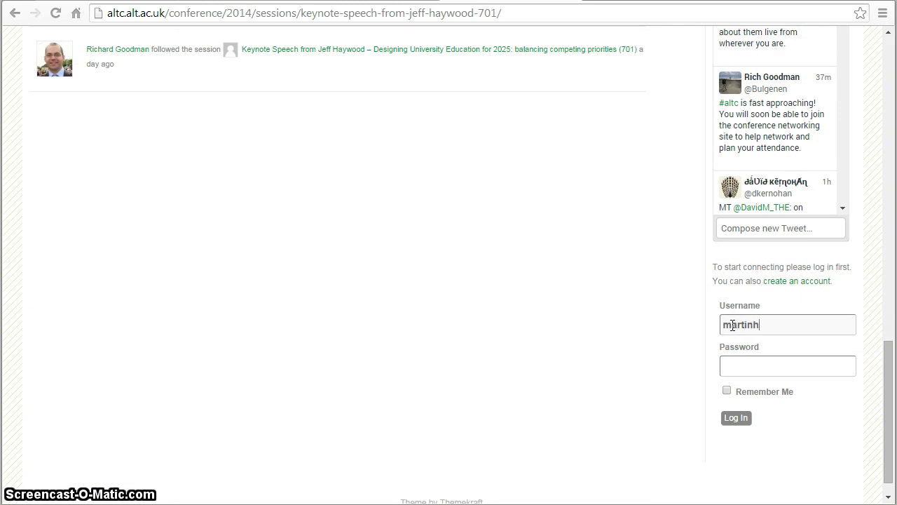
{"action": "left_click", "coordinate": [736, 366]}
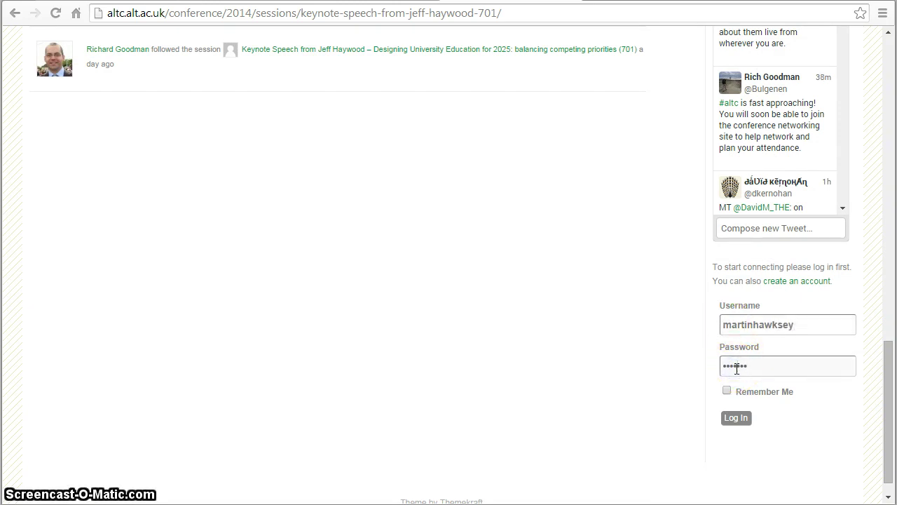
{"action": "left_click", "coordinate": [736, 417]}
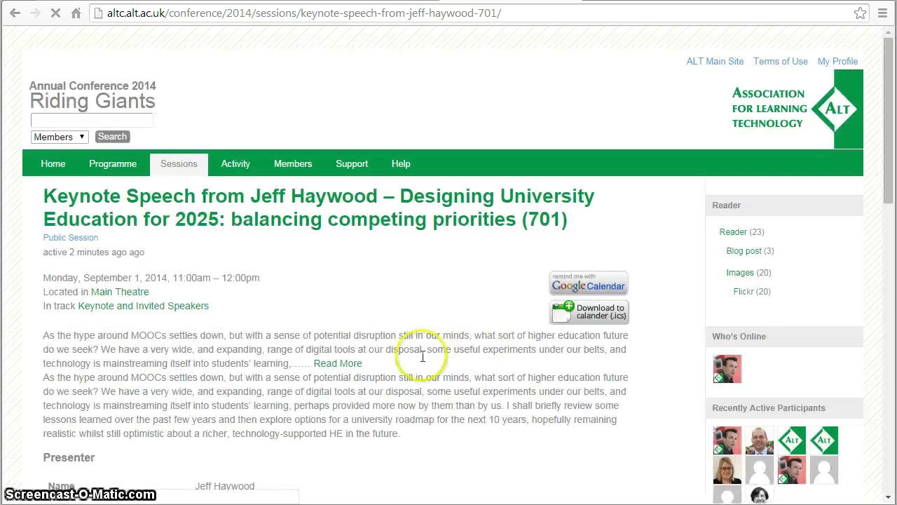
- Follow the keynote session (701) from its session page
{"action": "scroll", "coordinate": [358, 354], "scroll_direction": "down", "scroll_amount": 10}
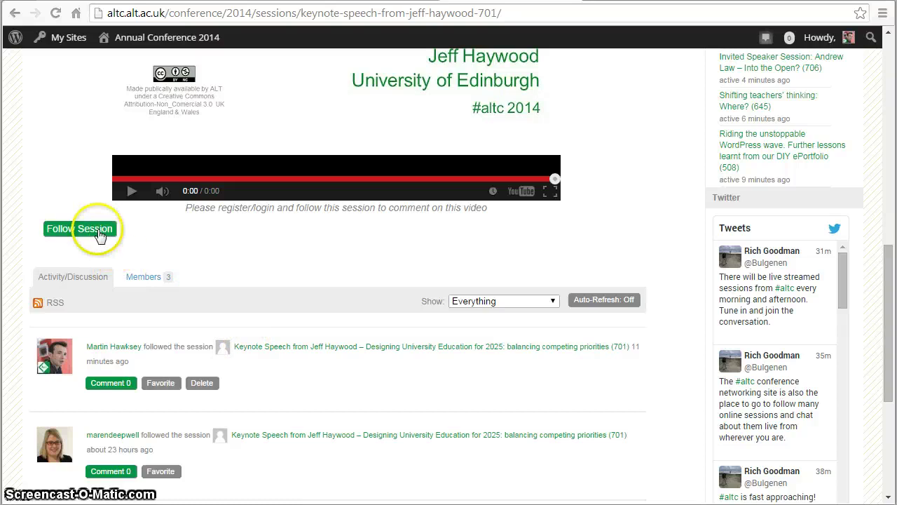
{"action": "left_click", "coordinate": [98, 234]}
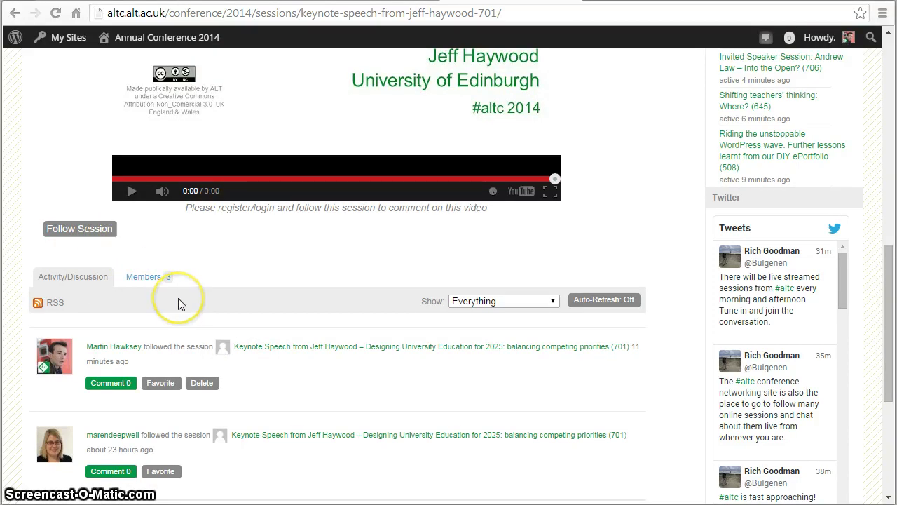
{"action": "left_click", "coordinate": [80, 231]}
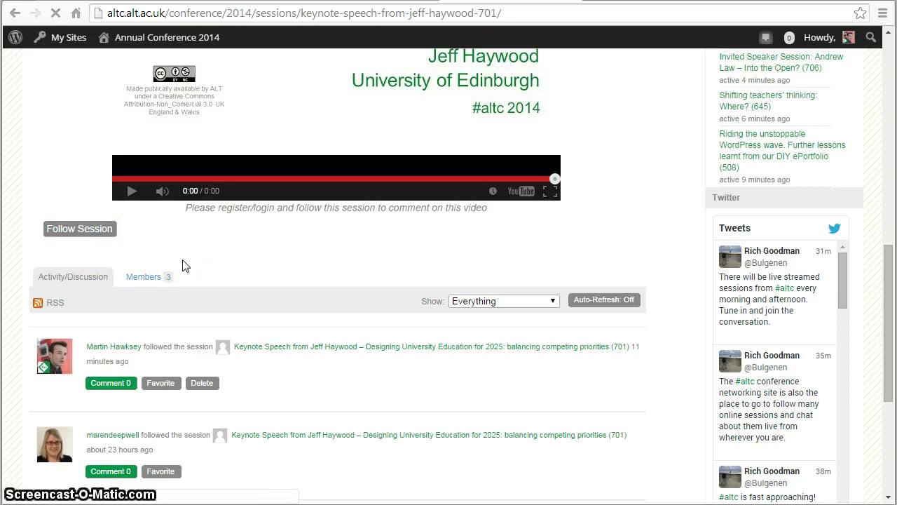
{"action": "scroll", "coordinate": [150, 297], "scroll_direction": "down", "scroll_amount": 5}
{"action": "scroll", "coordinate": [36, 331], "scroll_direction": "down", "scroll_amount": 4}
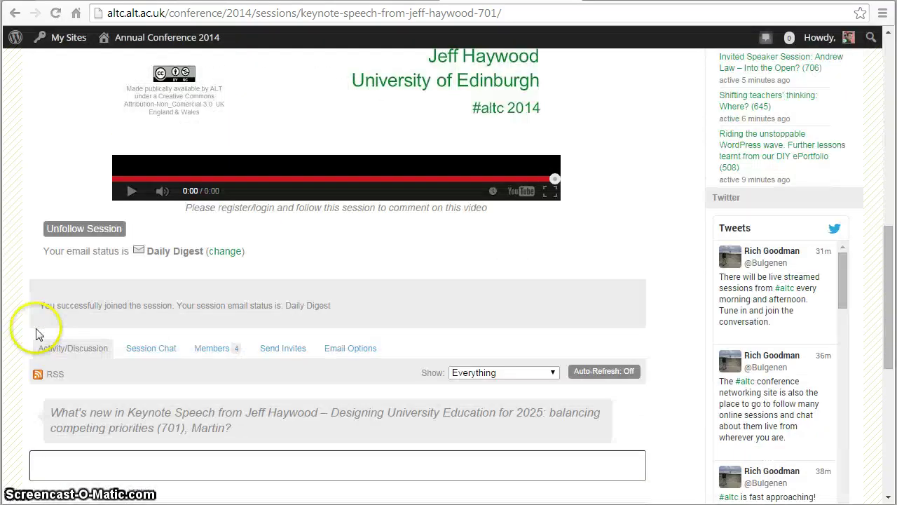
- Look at the keynote session's discussion update box and view the list of members following the session
{"action": "scroll", "coordinate": [88, 343], "scroll_direction": "down", "scroll_amount": 2}
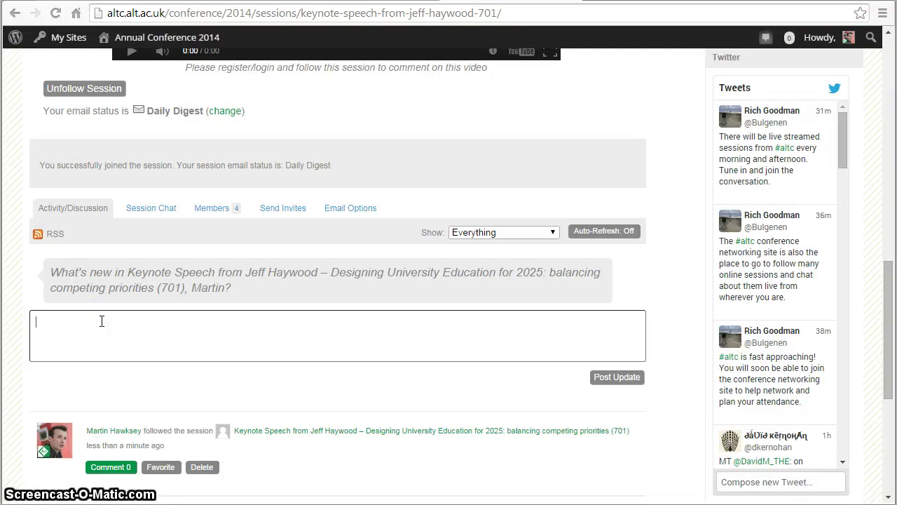
{"action": "left_click", "coordinate": [207, 219]}
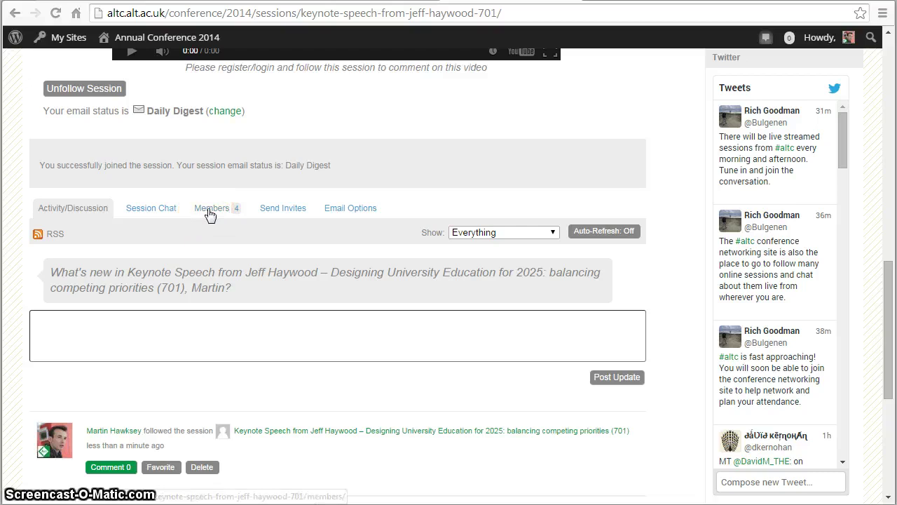
{"action": "left_click", "coordinate": [209, 211]}
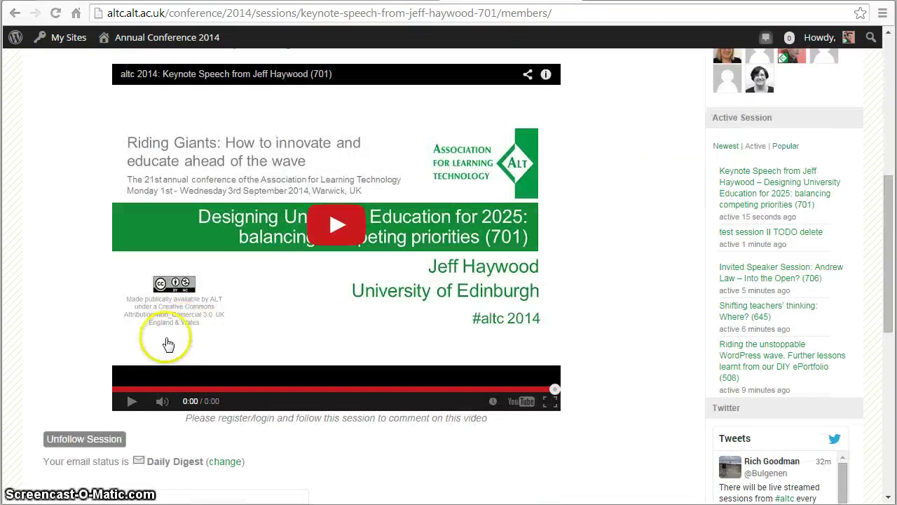
{"action": "left_click", "coordinate": [174, 348]}
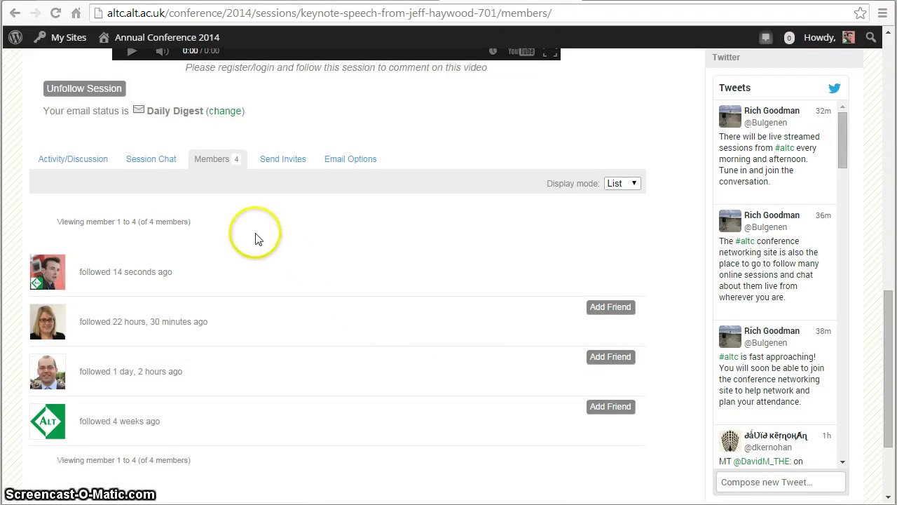
- Open the keynote session's Session Chat and view the chat area
{"action": "left_click", "coordinate": [144, 167]}
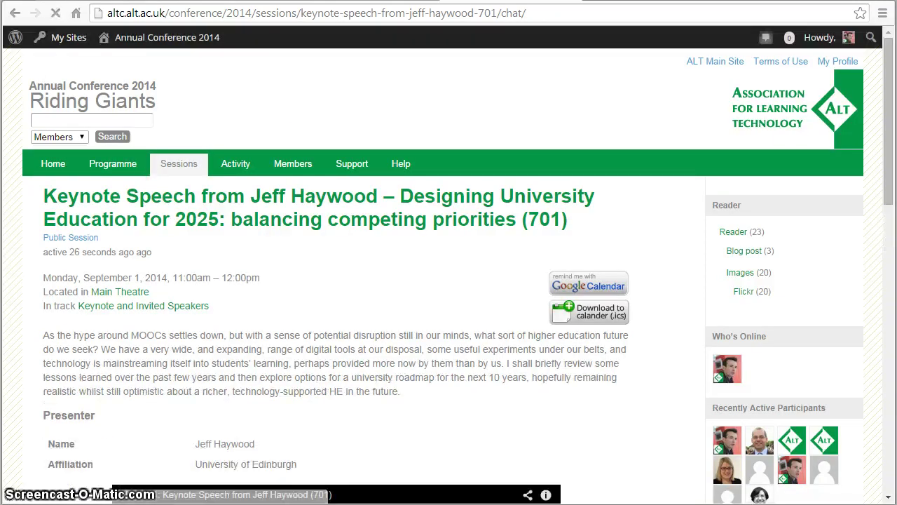
{"action": "scroll", "coordinate": [320, 335], "scroll_direction": "down", "scroll_amount": 5}
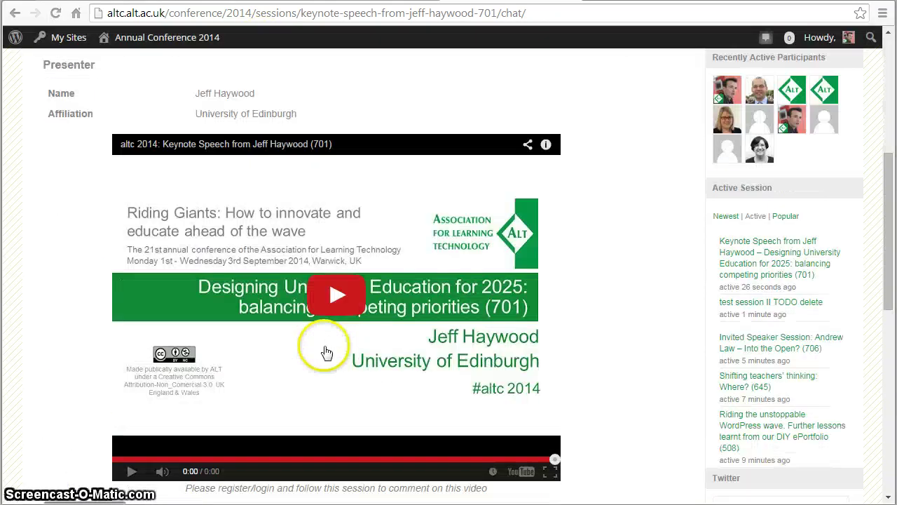
{"action": "scroll", "coordinate": [621, 394], "scroll_direction": "down", "scroll_amount": 4}
{"action": "scroll", "coordinate": [626, 397], "scroll_direction": "down", "scroll_amount": 2}
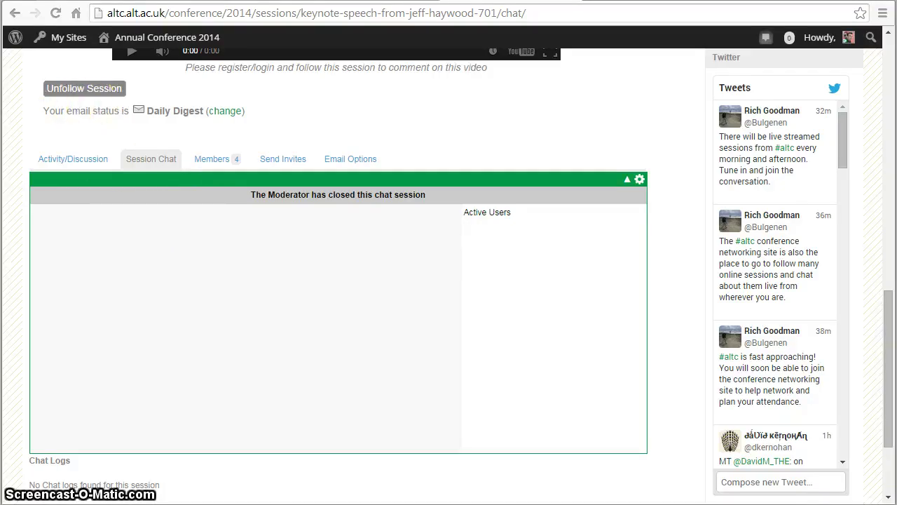
- Return to the conference programme and look through the keynote and invited speaker sessions with their follow options
{"action": "scroll", "coordinate": [16, 140], "scroll_direction": "up", "scroll_amount": 3}
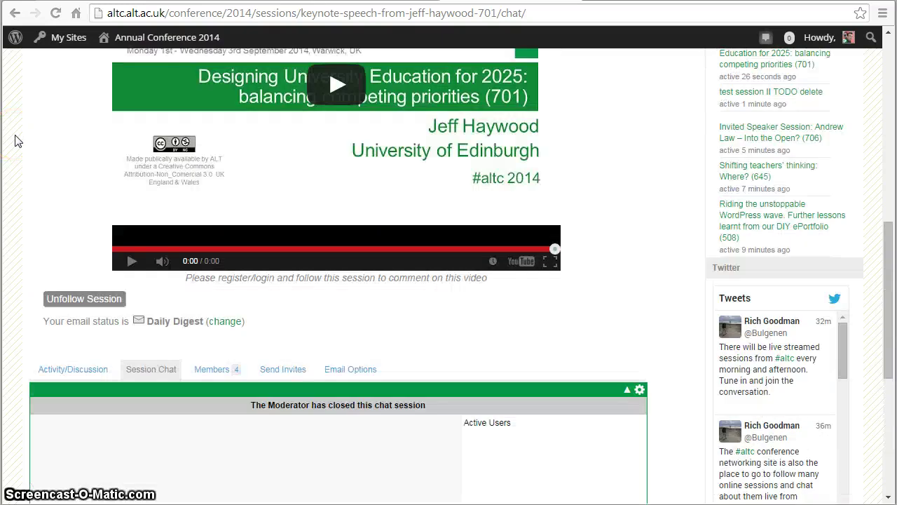
{"action": "scroll", "coordinate": [16, 140], "scroll_direction": "up", "scroll_amount": 9}
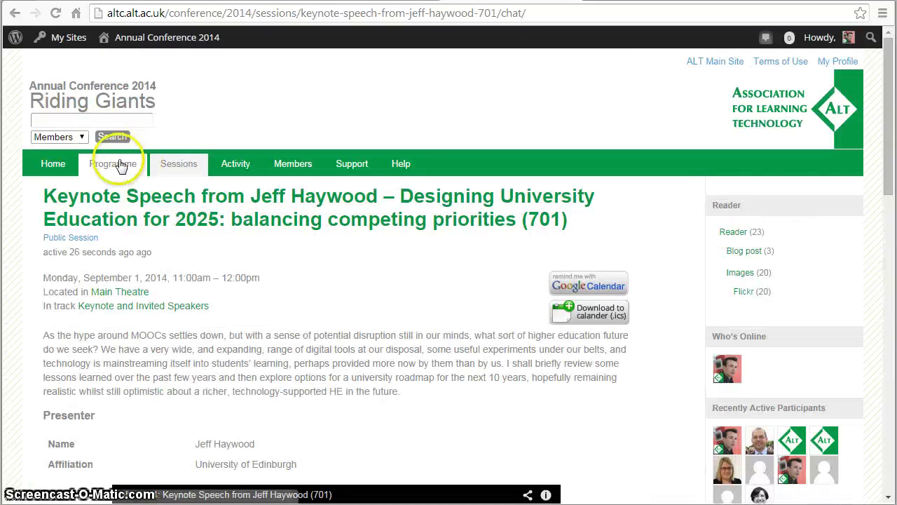
{"action": "left_click", "coordinate": [114, 163]}
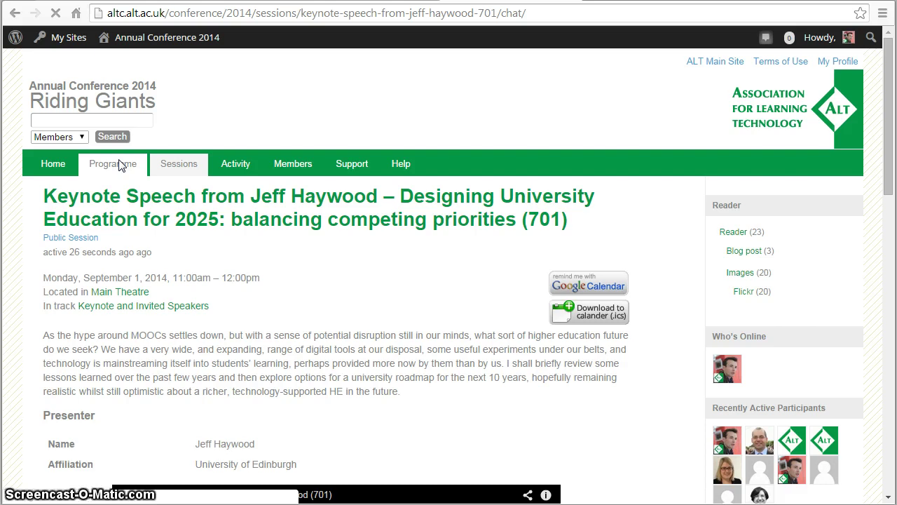
{"action": "scroll", "coordinate": [163, 224], "scroll_direction": "down", "scroll_amount": 4}
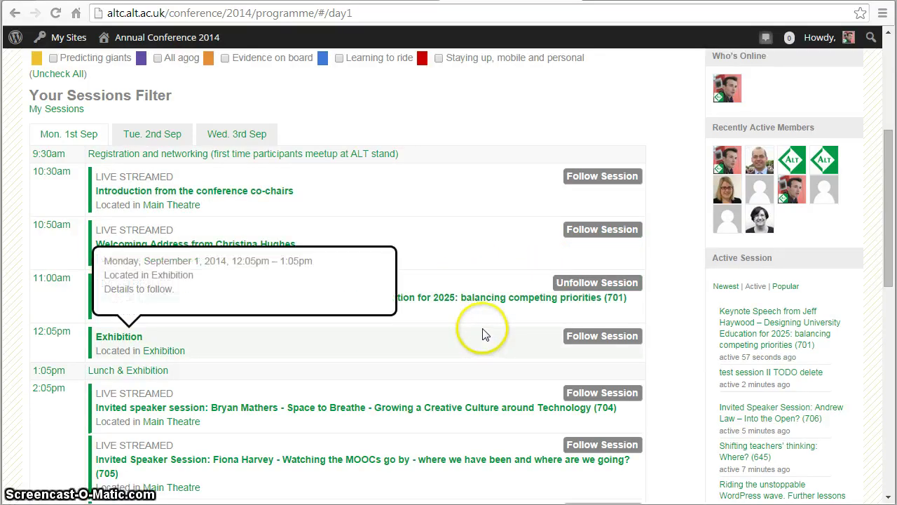
{"action": "scroll", "coordinate": [481, 358], "scroll_direction": "down", "scroll_amount": 2}
{"action": "mouse_move", "coordinate": [482, 361]}
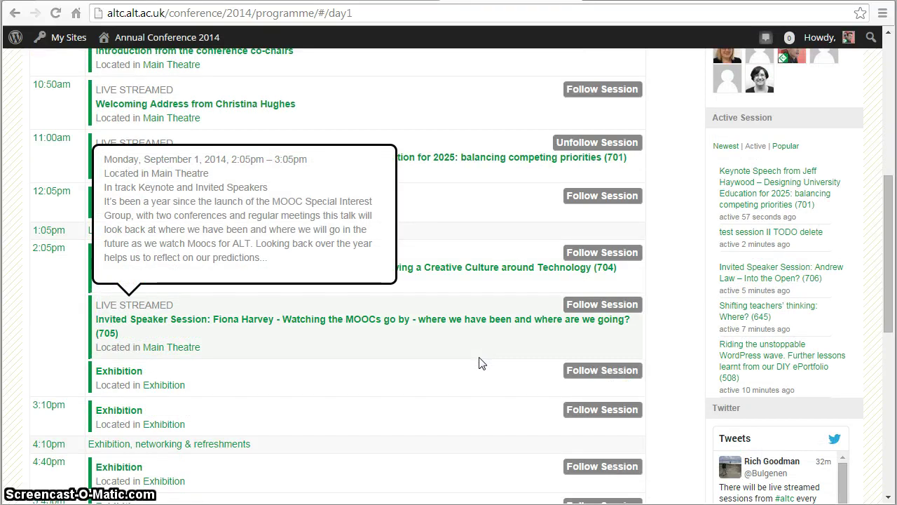
{"action": "left_click", "coordinate": [448, 374]}
{"action": "scroll", "coordinate": [449, 375], "scroll_direction": "up", "scroll_amount": 4}
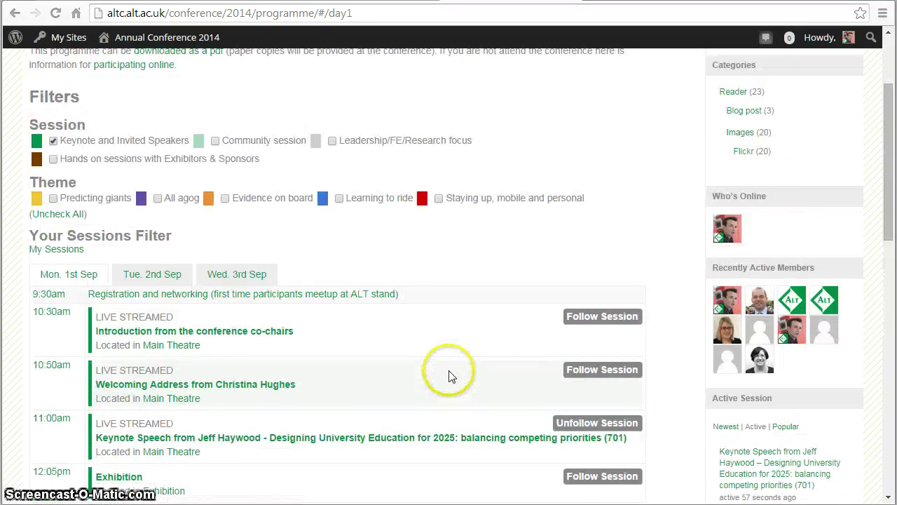
- Filter the programme to show only the followed sessions, and switch back to showing all sessions
{"action": "left_click", "coordinate": [71, 248]}
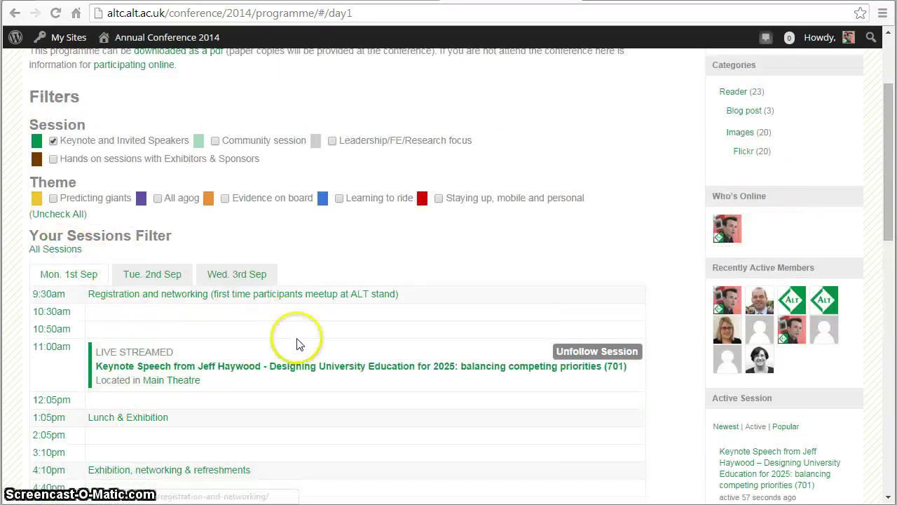
{"action": "left_click", "coordinate": [63, 253]}
{"action": "scroll", "coordinate": [121, 273], "scroll_direction": "up", "scroll_amount": 2}
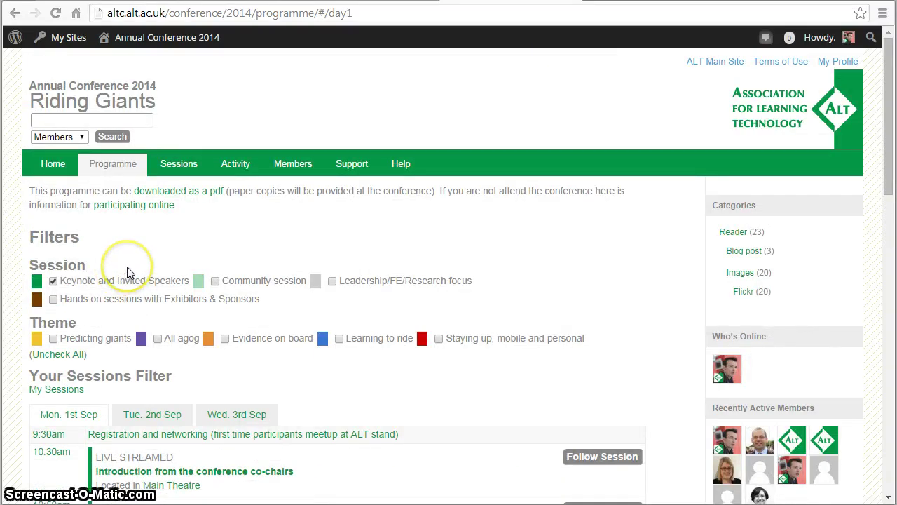
- Search the Sessions Directory for "analytics" and look through the matching sessions
{"action": "left_click", "coordinate": [176, 166]}
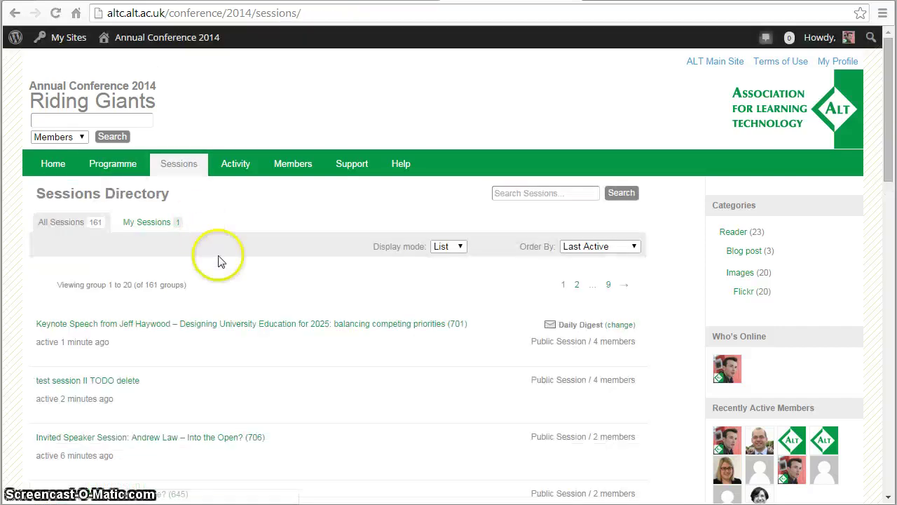
{"action": "scroll", "coordinate": [232, 277], "scroll_direction": "down", "scroll_amount": 1}
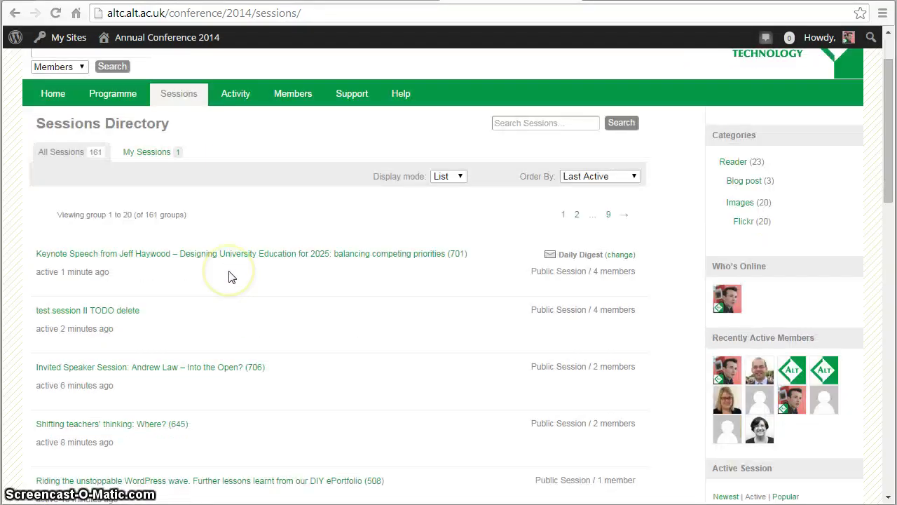
{"action": "left_click", "coordinate": [514, 122]}
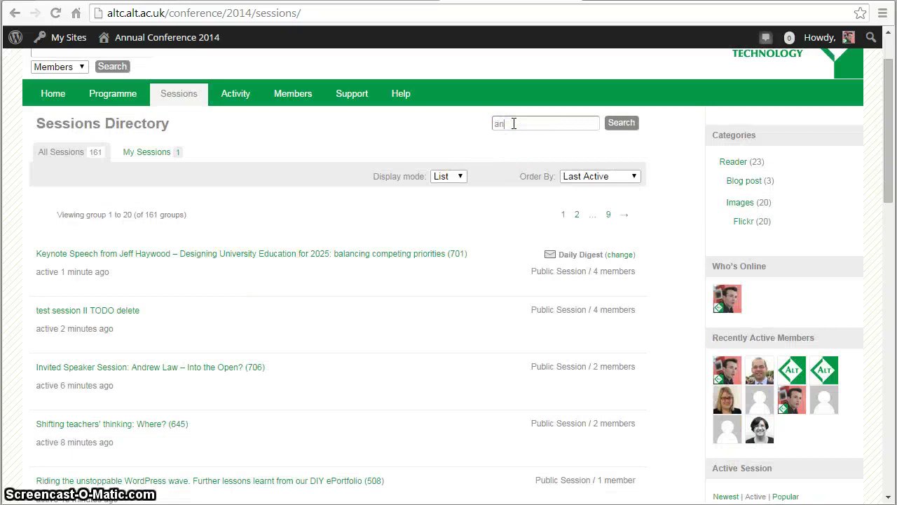
{"action": "type", "text": "analytics"}
{"action": "left_click", "coordinate": [631, 123]}
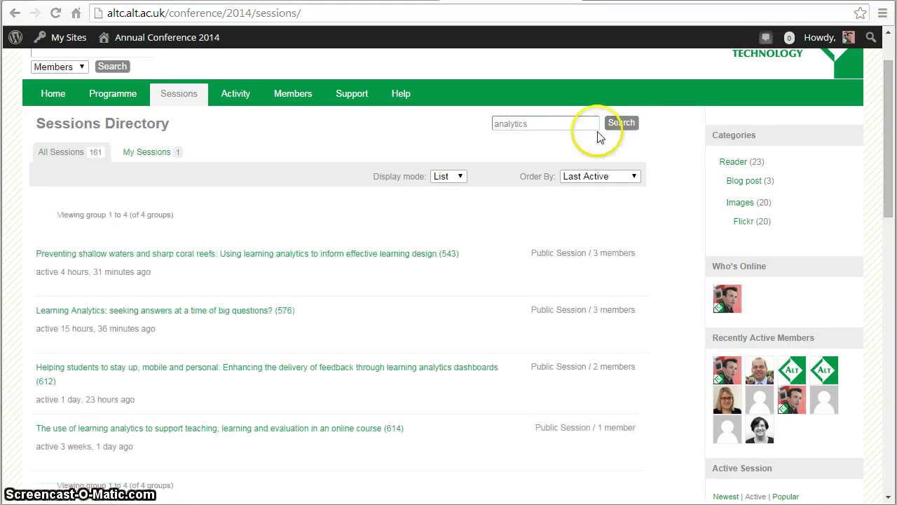
{"action": "scroll", "coordinate": [314, 206], "scroll_direction": "down", "scroll_amount": 2}
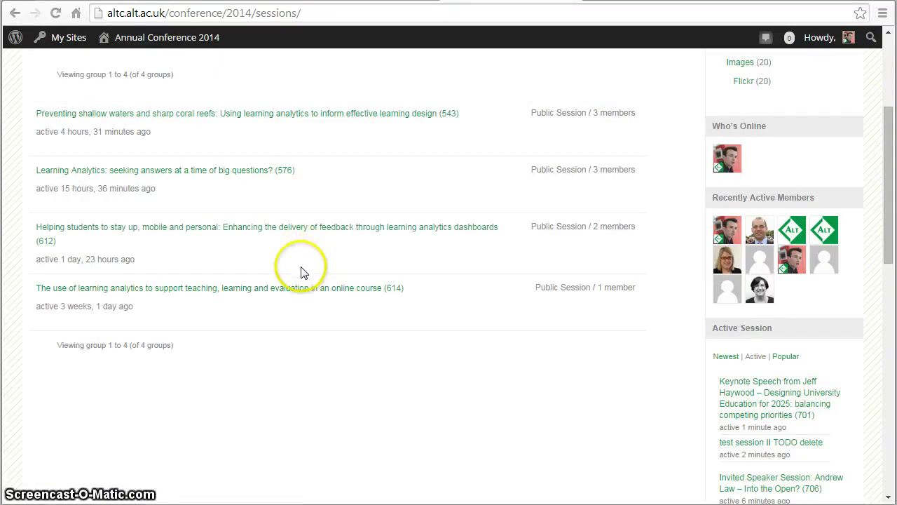
{"action": "scroll", "coordinate": [301, 272], "scroll_direction": "up", "scroll_amount": 3}
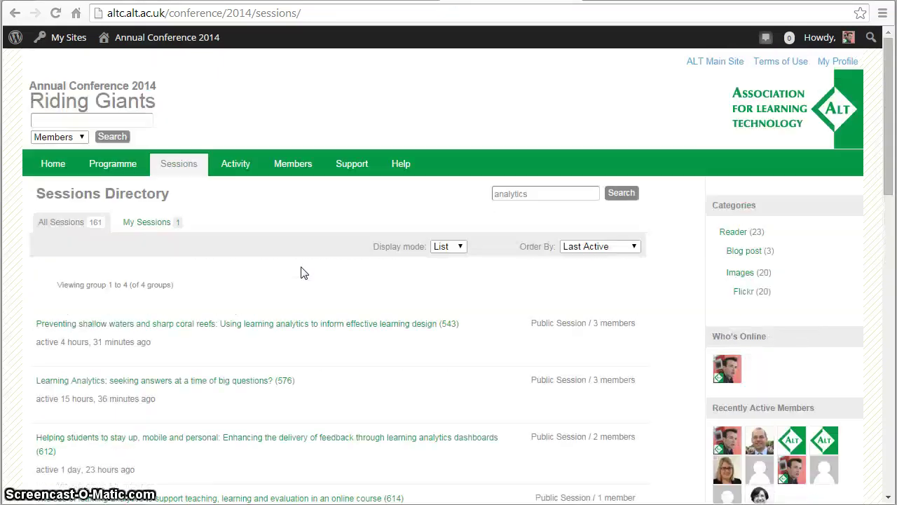
- Return from the Sessions Directory to the conference programme
{"action": "left_click", "coordinate": [105, 164]}
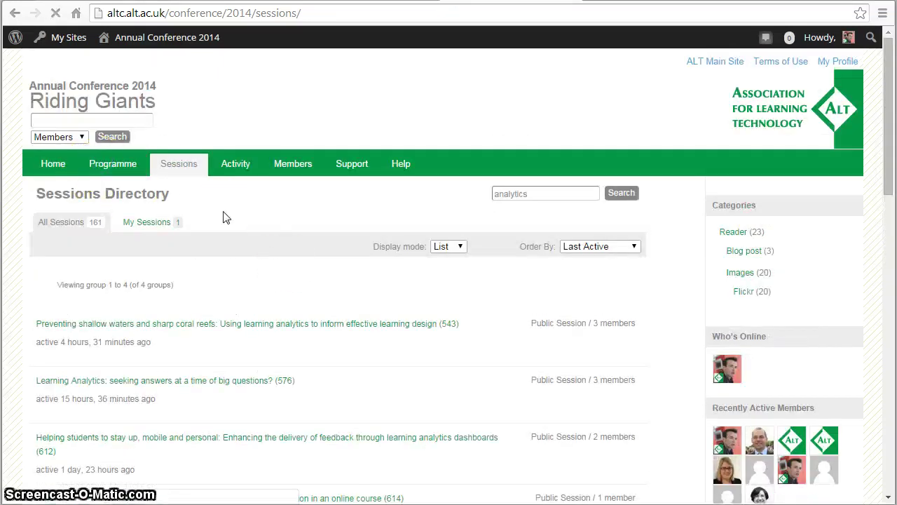